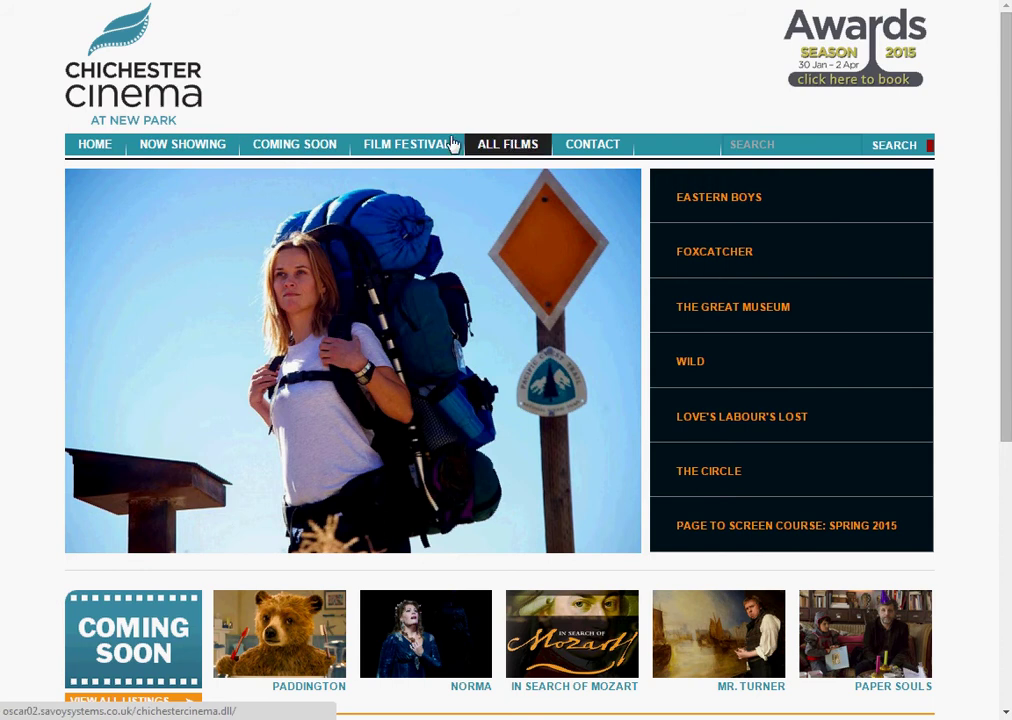
- Search the listings for TESTING and open the Testing 1, 2, 3 film page
left_click(755, 148)
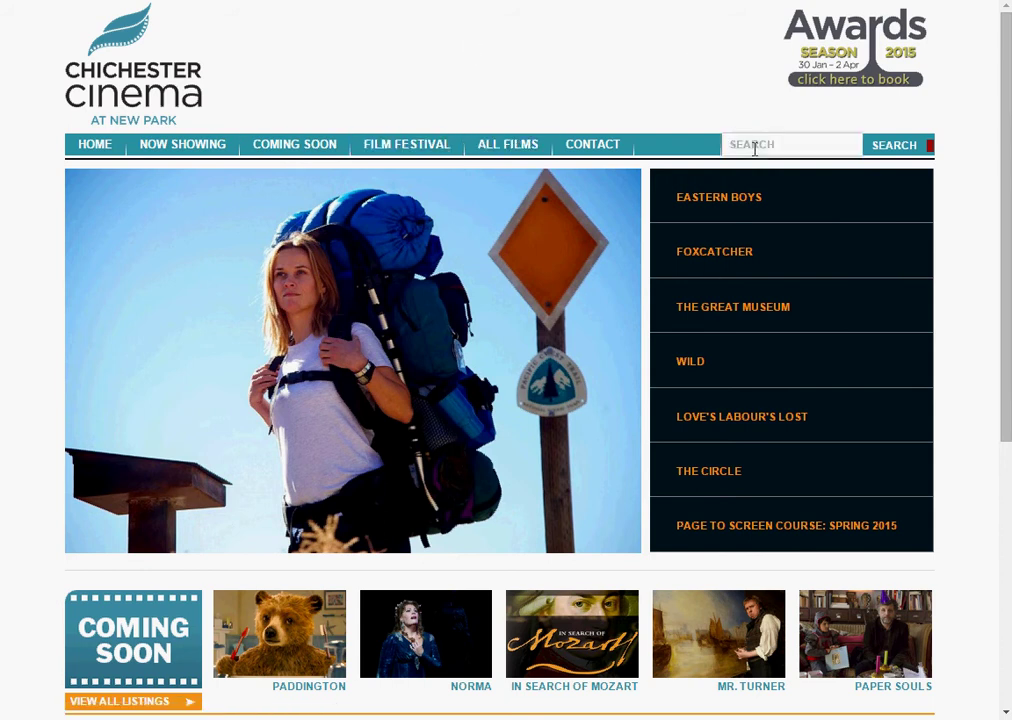
type("TESTING")
key("Return")
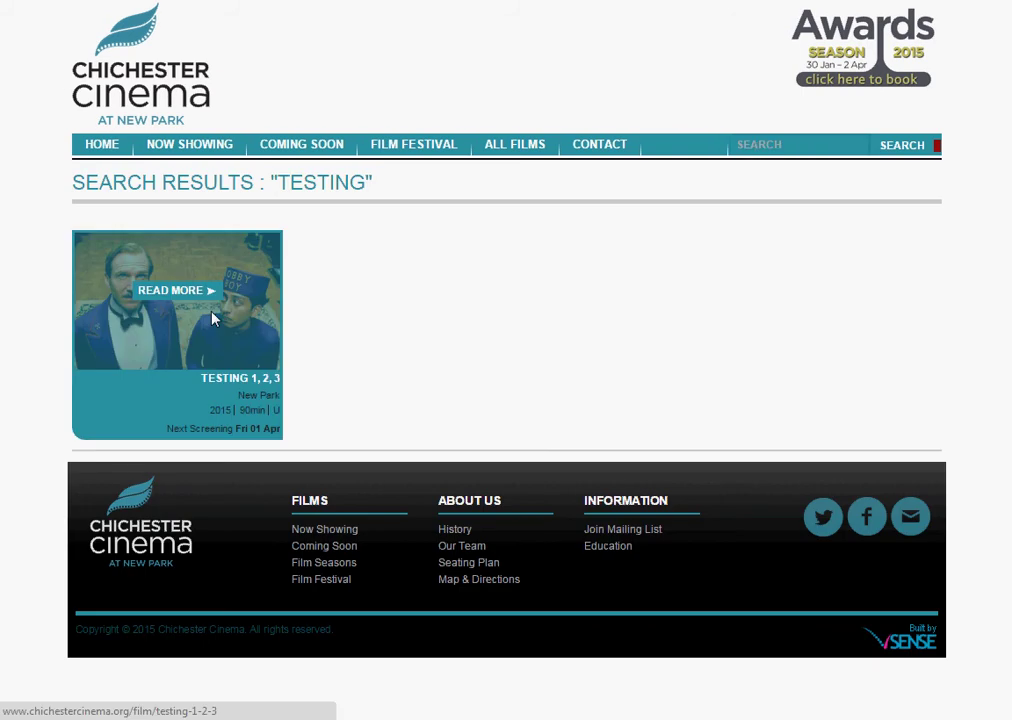
left_click(189, 333)
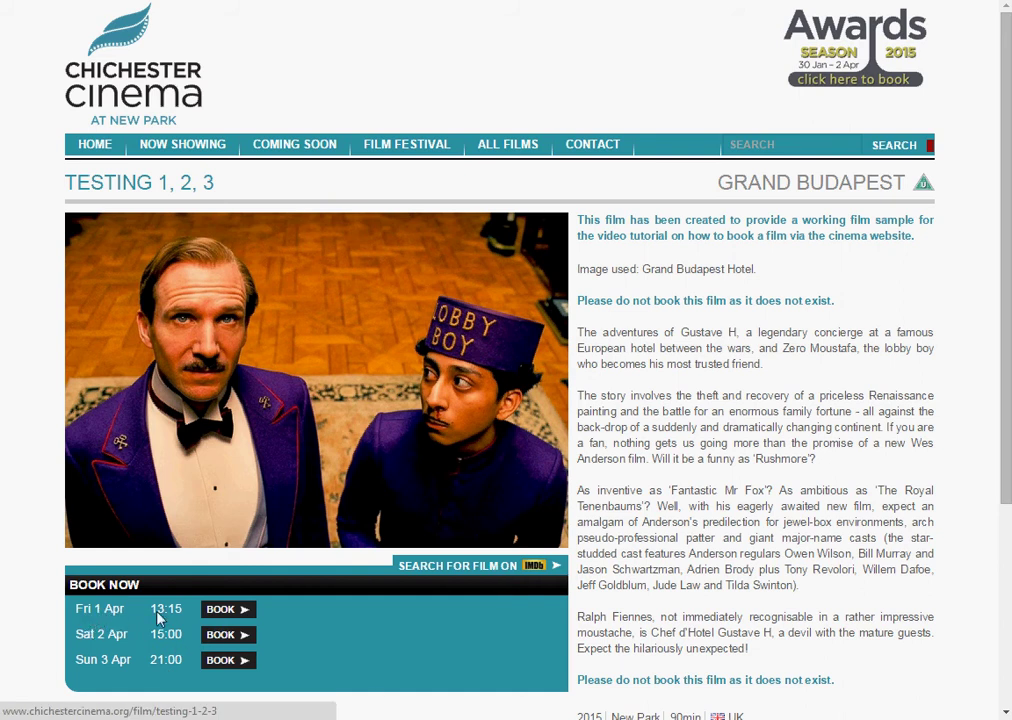
- Book Fri 1 Apr 13:15 seats J4 and J6 as Adult, J5 as Senior Citizen, and add to order
left_click(228, 609)
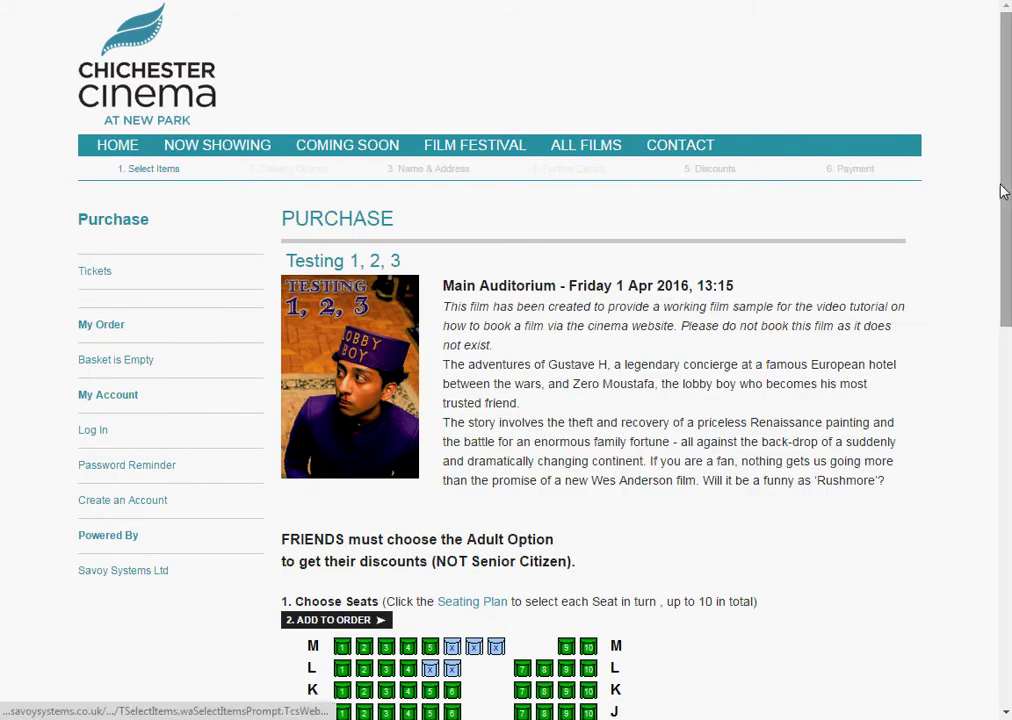
left_click_drag(1006, 201, 1006, 406)
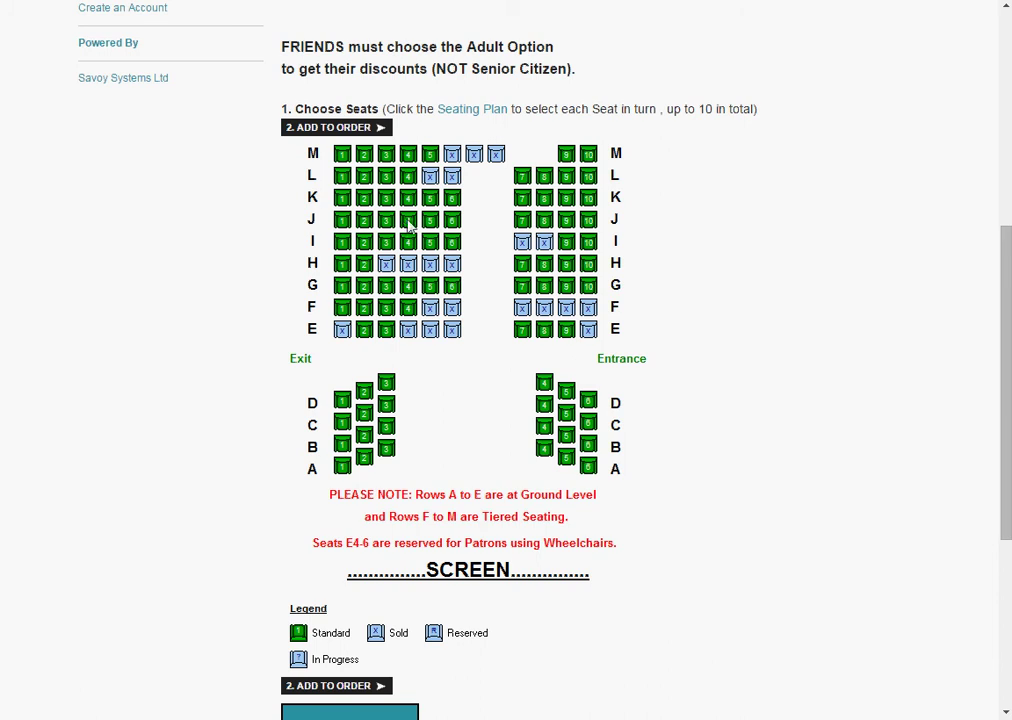
left_click(409, 222)
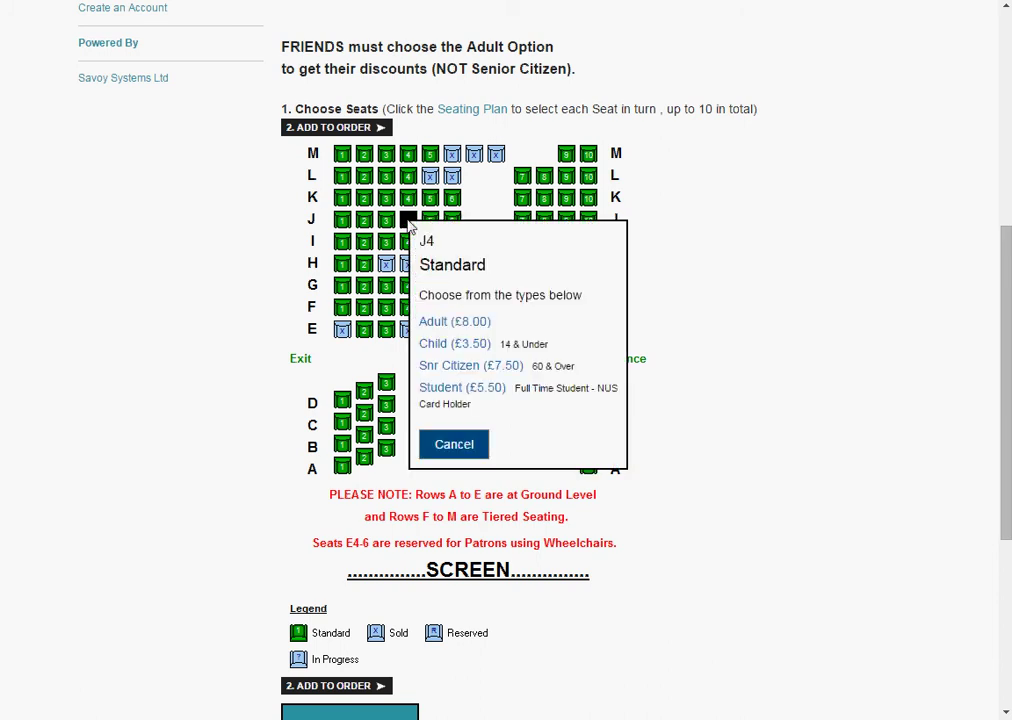
left_click(445, 328)
left_click(431, 227)
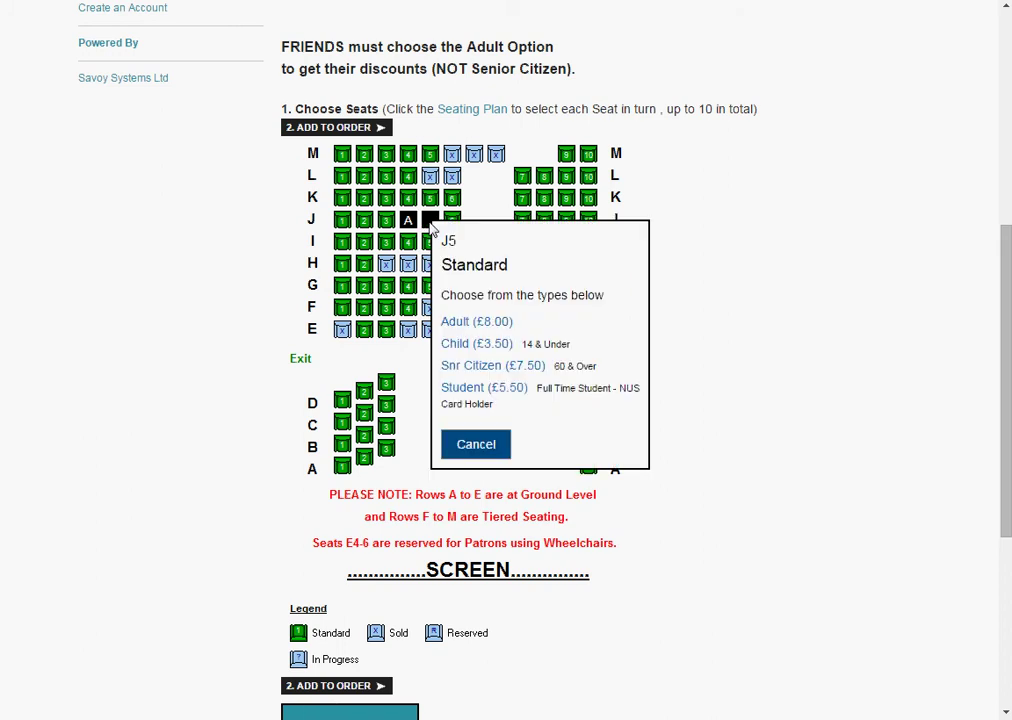
left_click(476, 366)
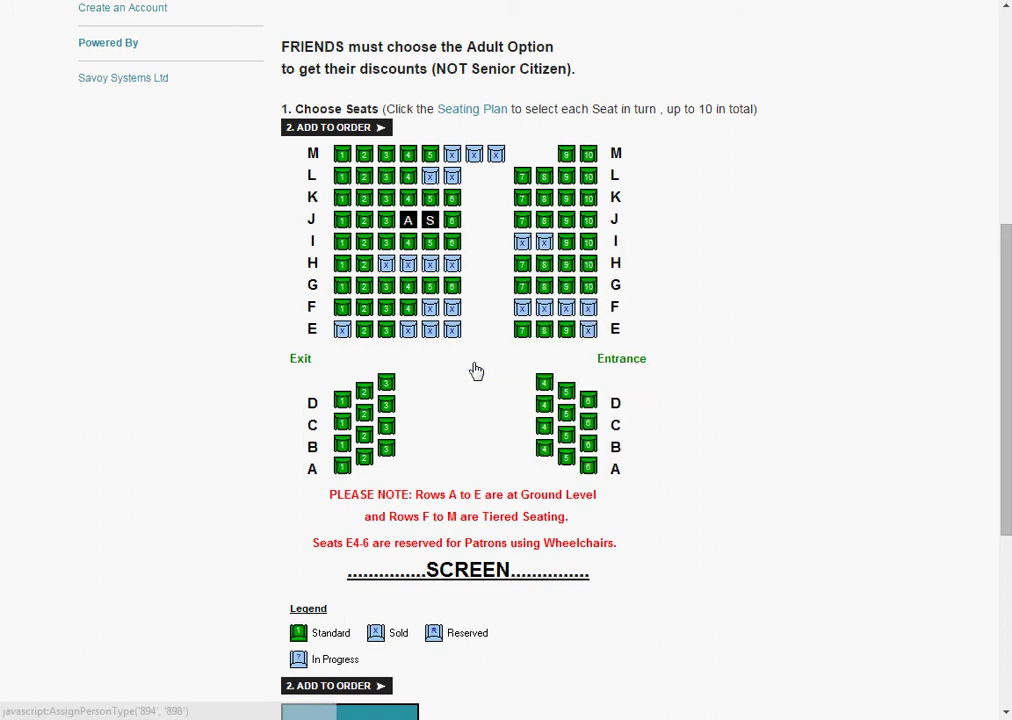
left_click(453, 222)
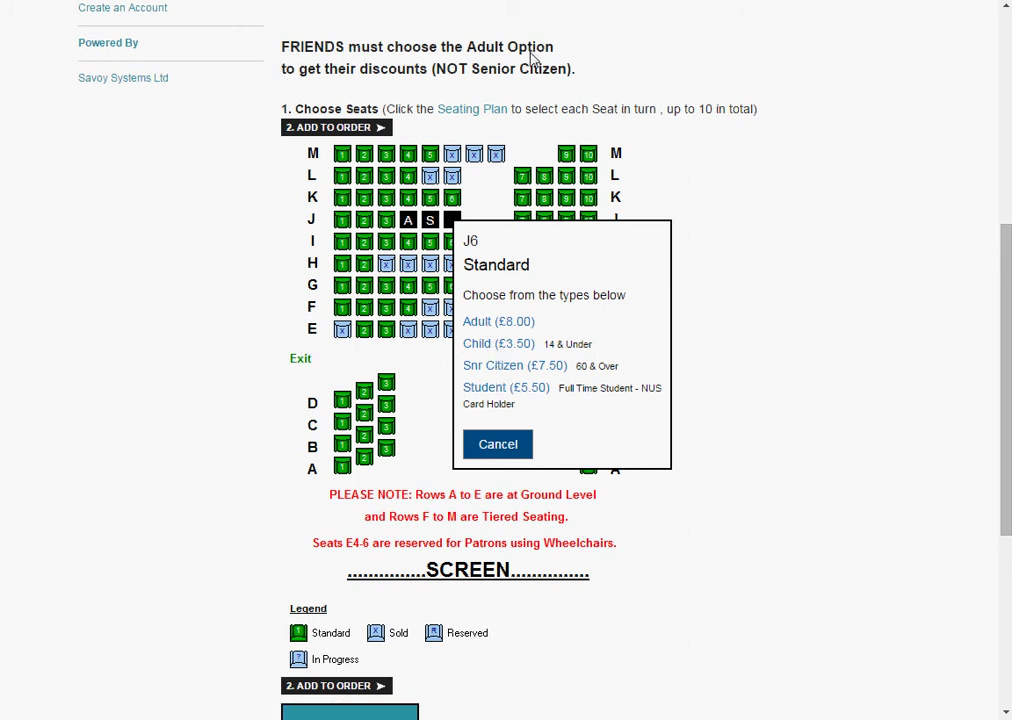
left_click(497, 323)
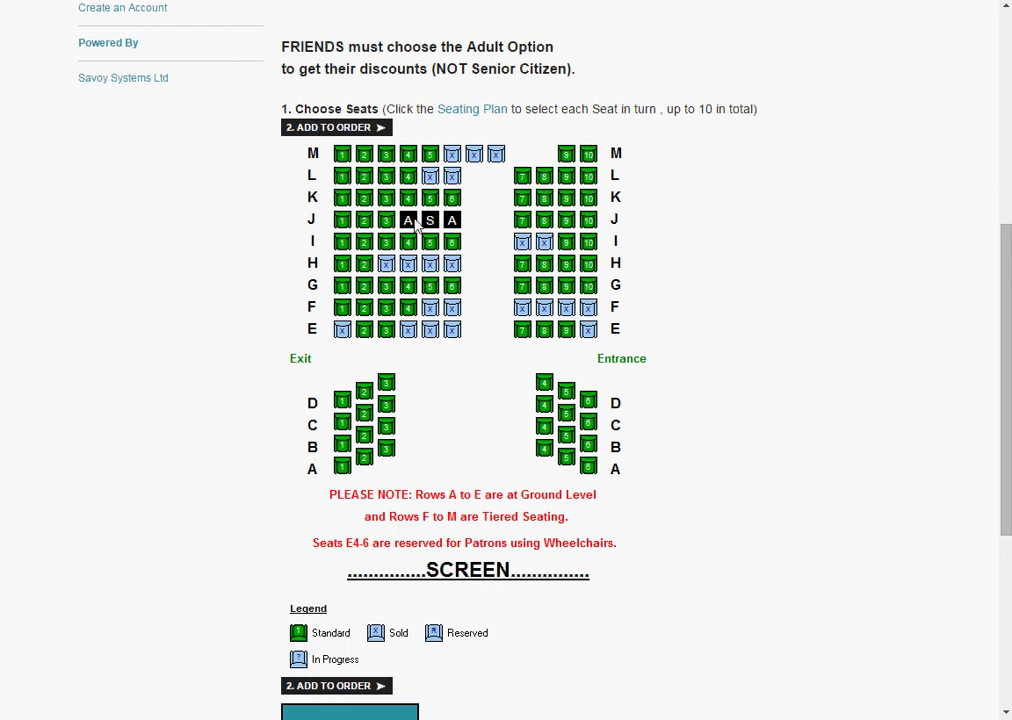
left_click(338, 128)
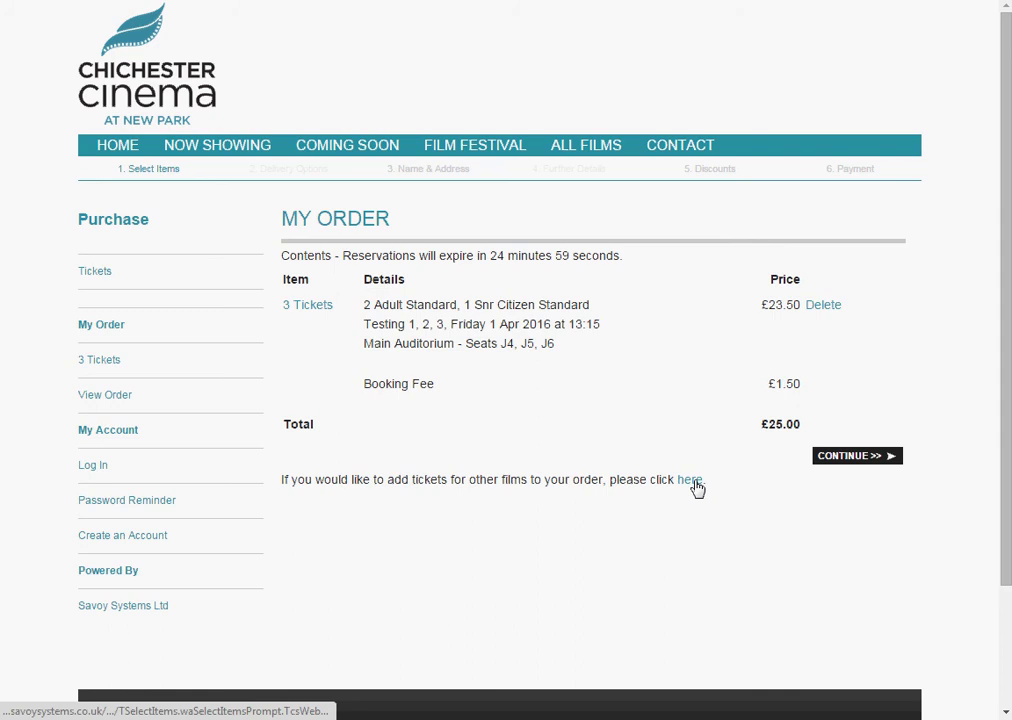
- Continue past My Order and skip the account log-in page
left_click(856, 459)
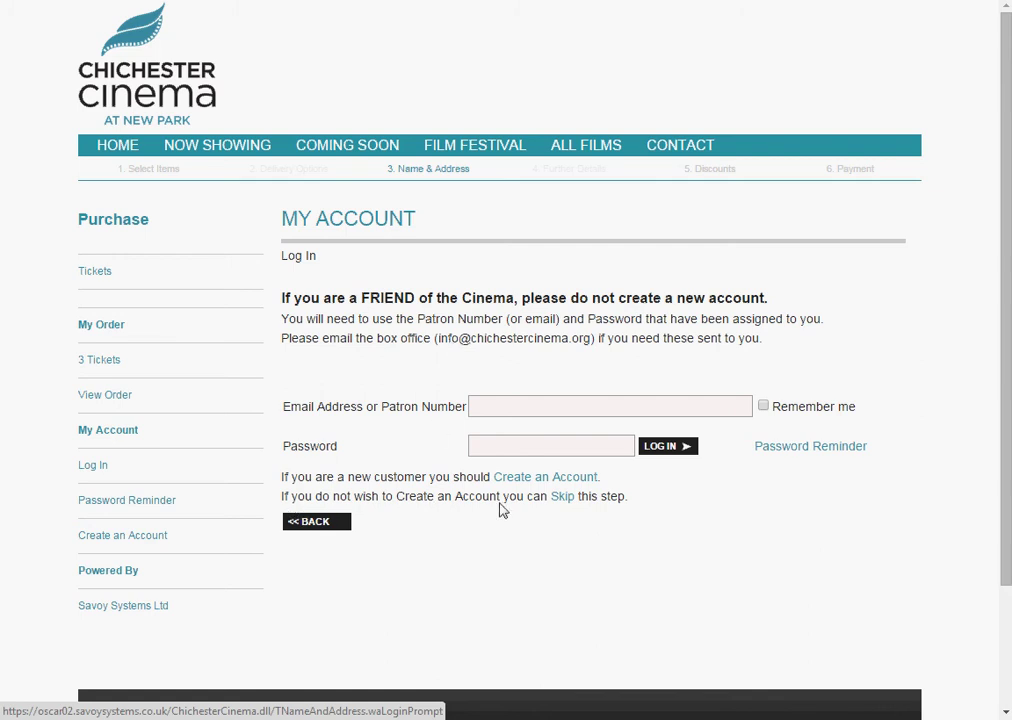
left_click(561, 499)
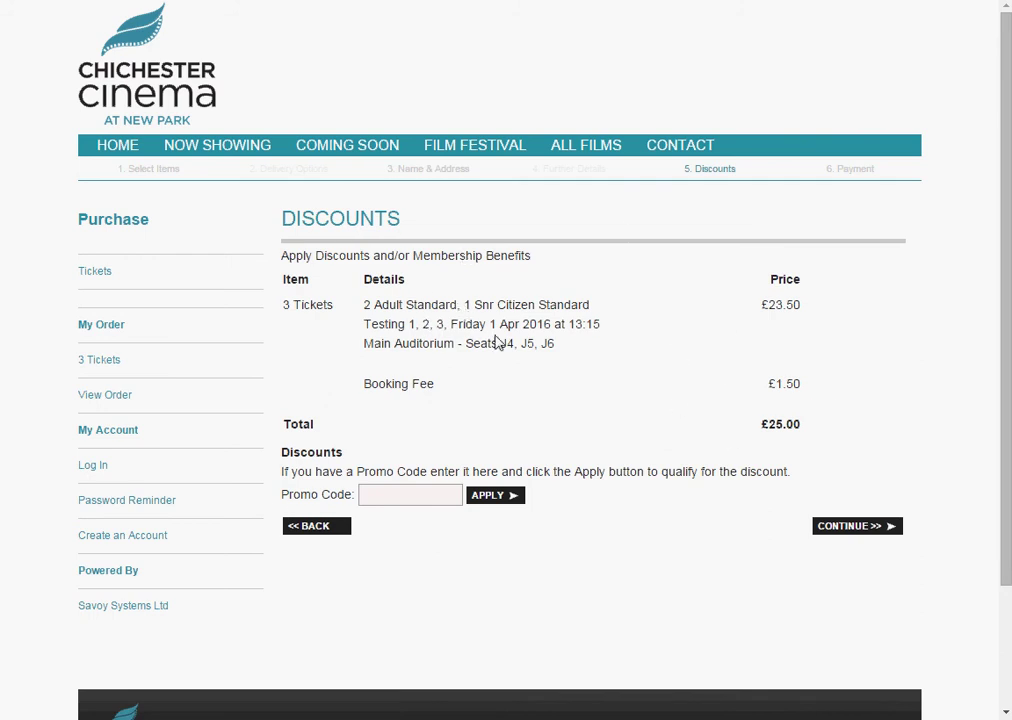
- Look over the Payment page, then go back twice toward the account log-in page
left_click(845, 530)
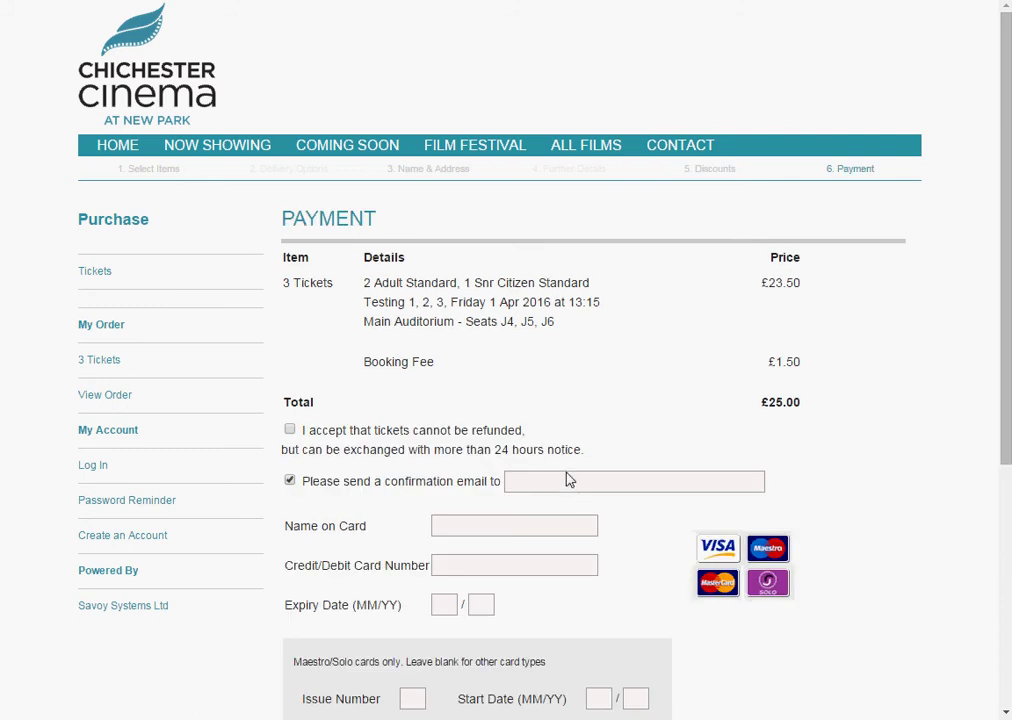
scroll(567, 477, "down", 2)
right_click(500, 392)
left_click(609, 360)
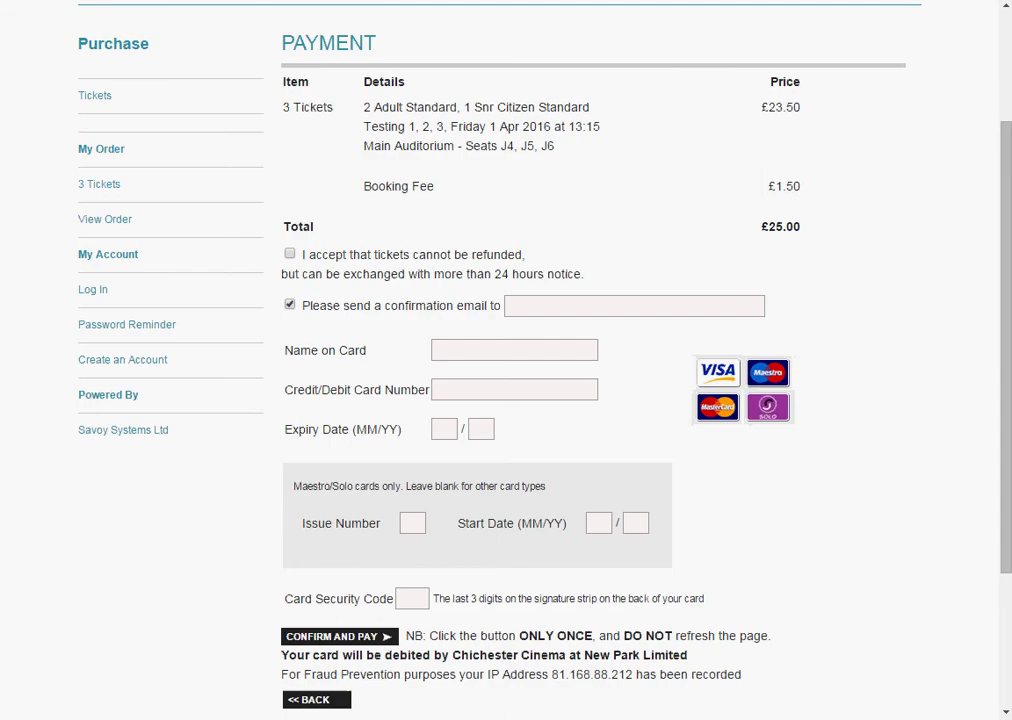
key("alt+Left")
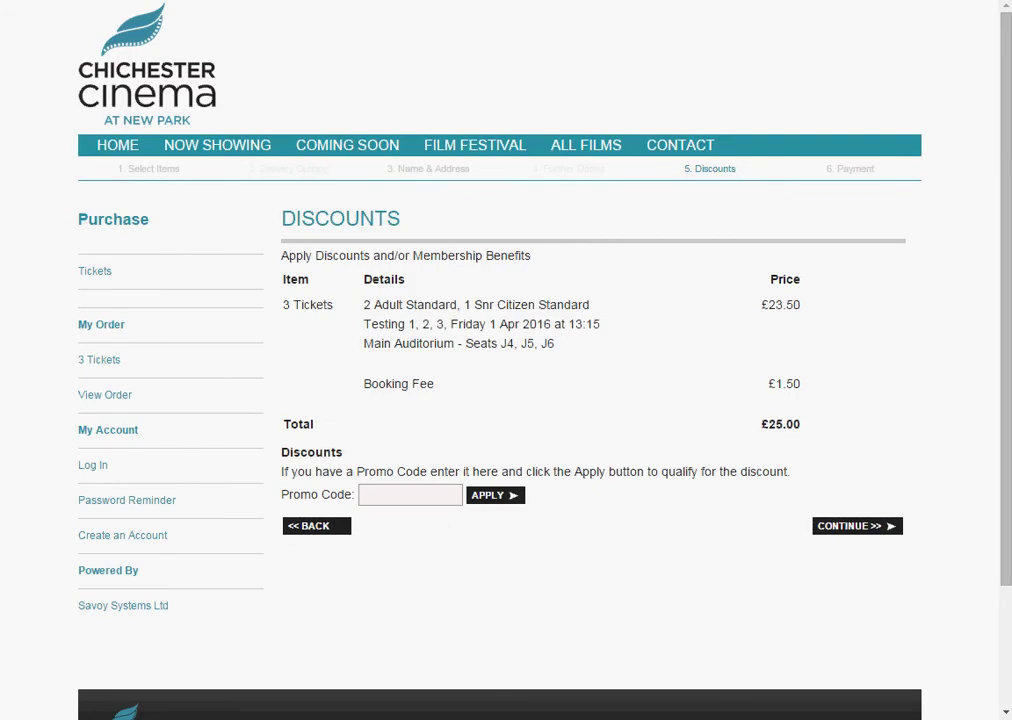
key("alt+Left")
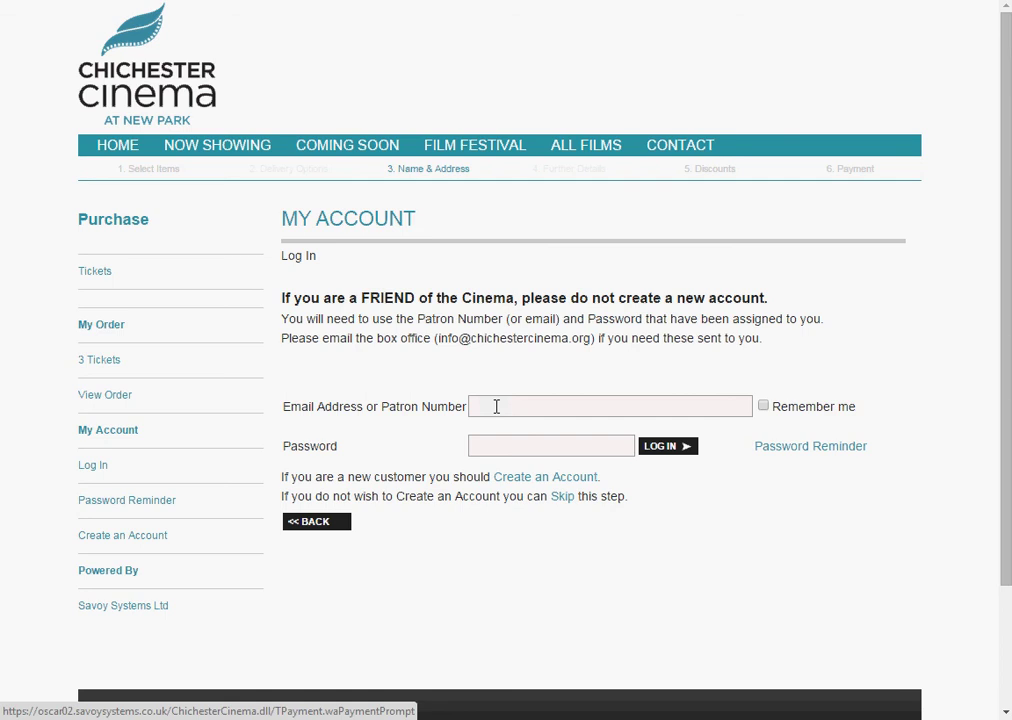
left_click(479, 406)
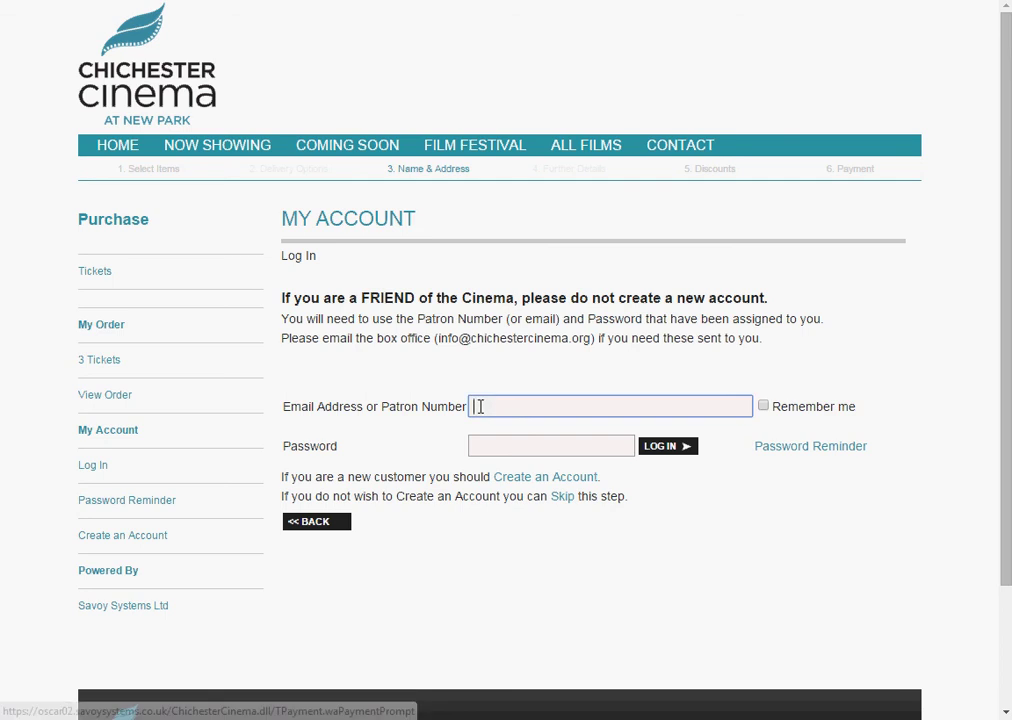
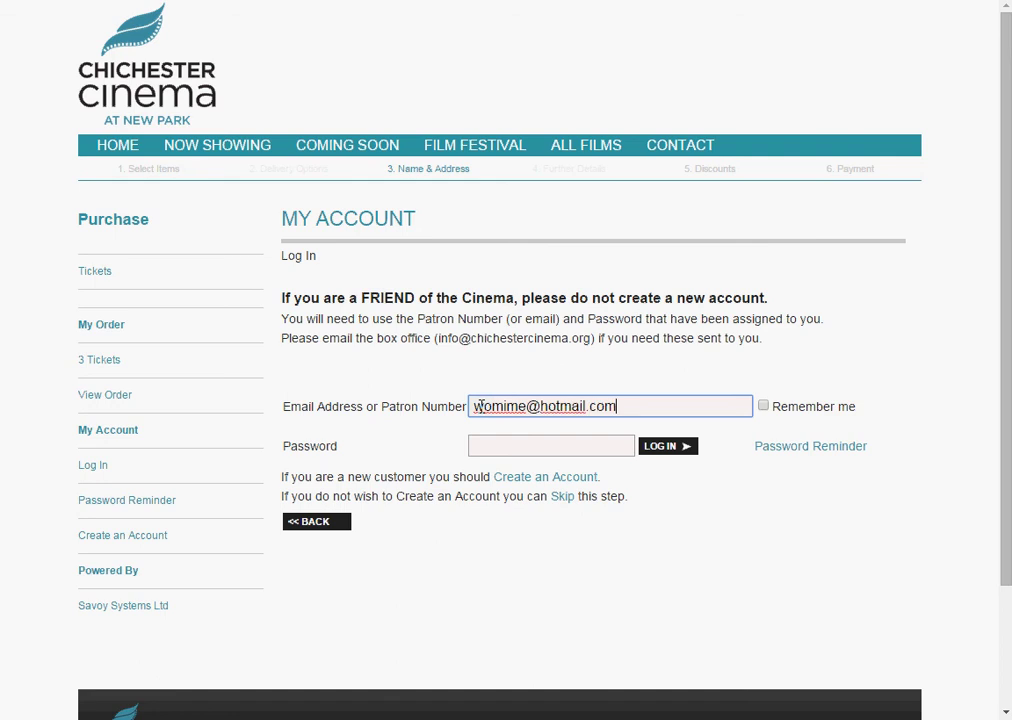
left_click(494, 443)
type("••••••••")
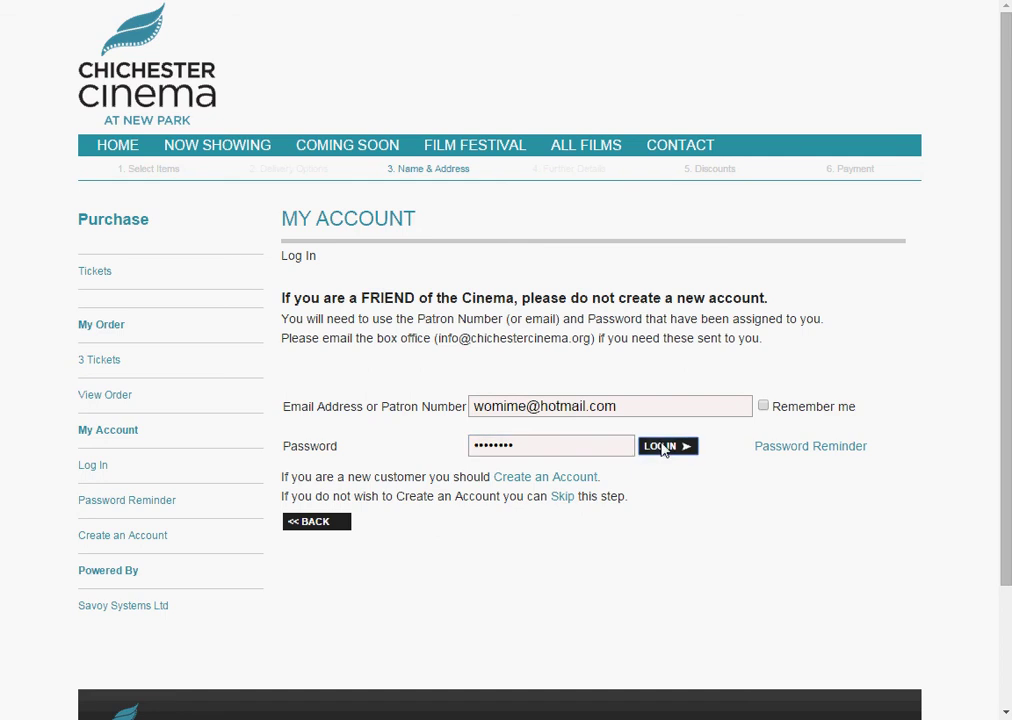
left_click(662, 448)
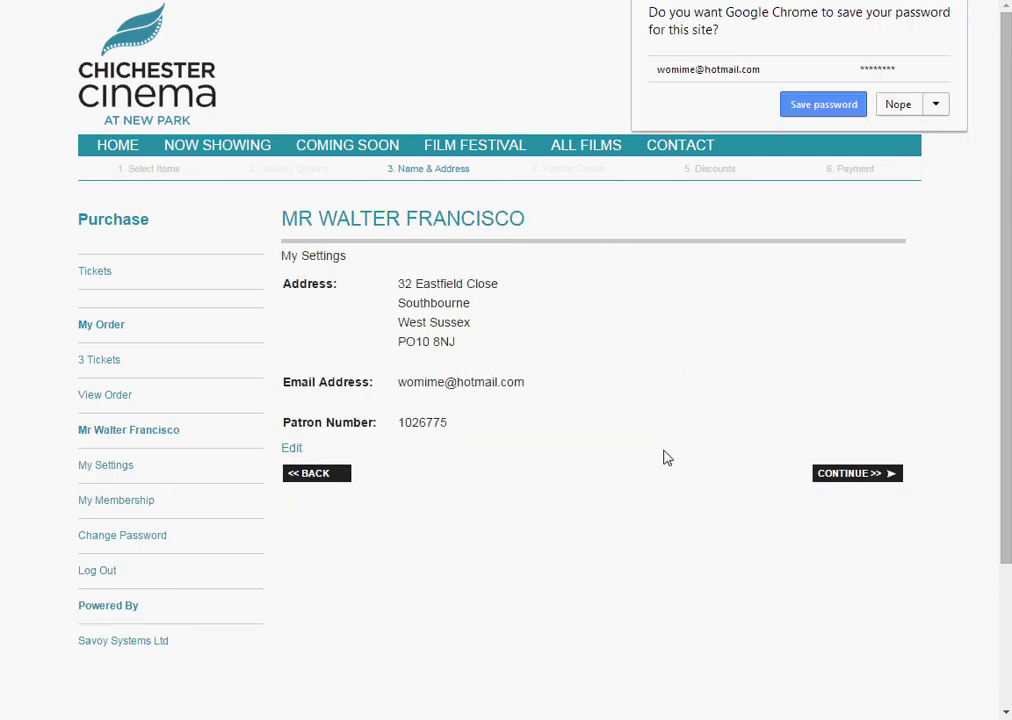
left_click(895, 105)
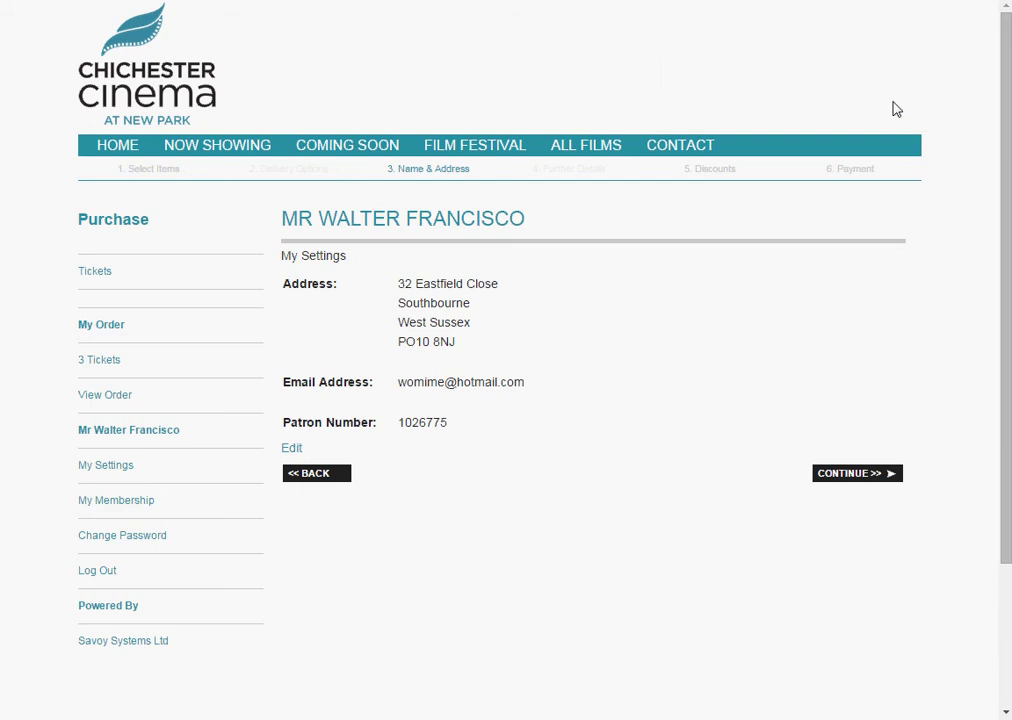
left_click(855, 482)
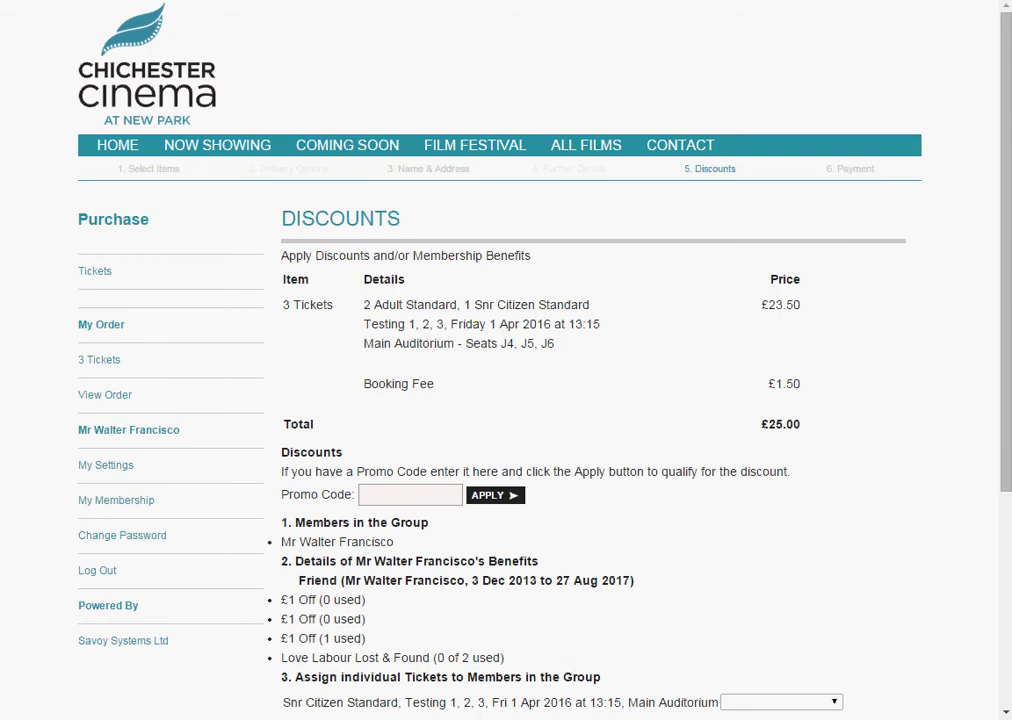
- Assign the second ticket to the Friend member and apply the membership discount, making £23.50
scroll(1003, 332, "down", 3)
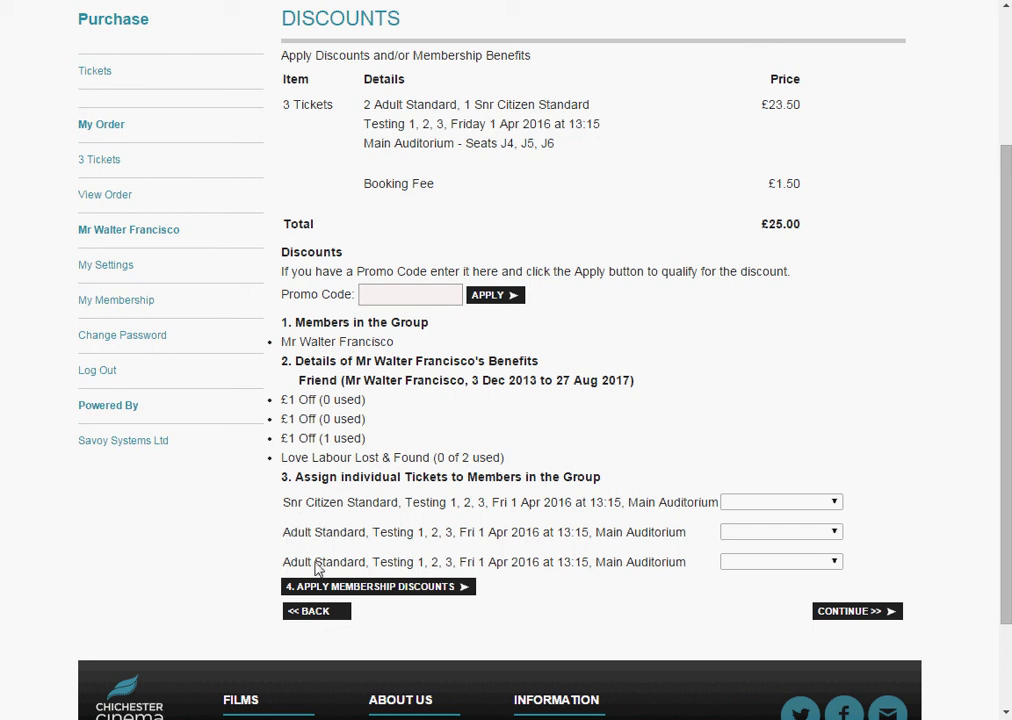
left_click(836, 533)
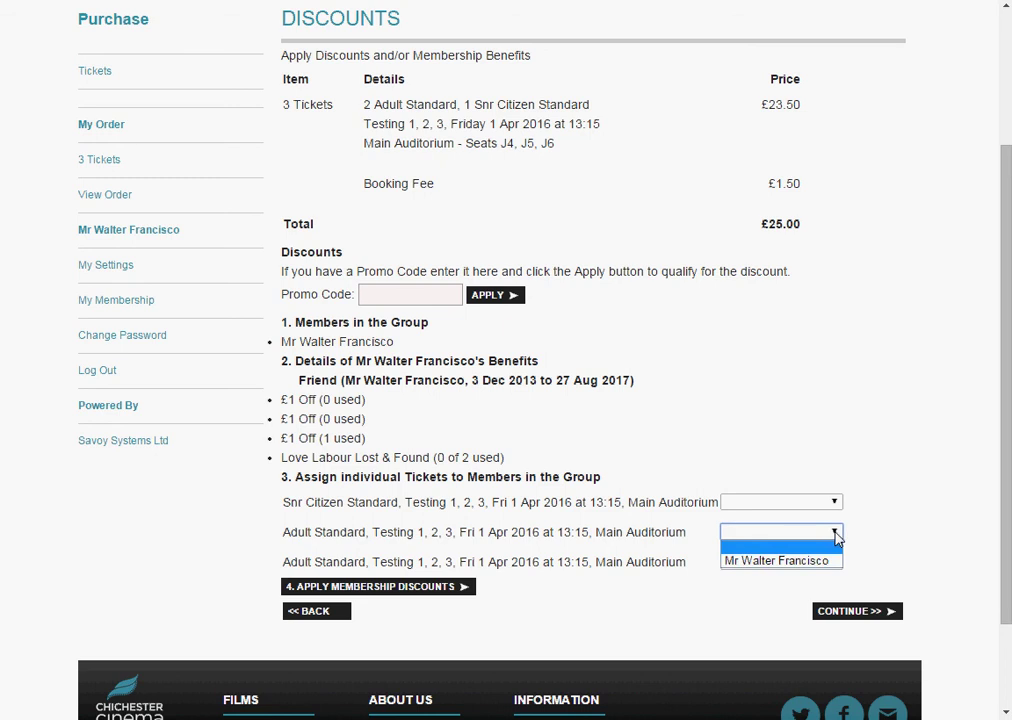
left_click(777, 561)
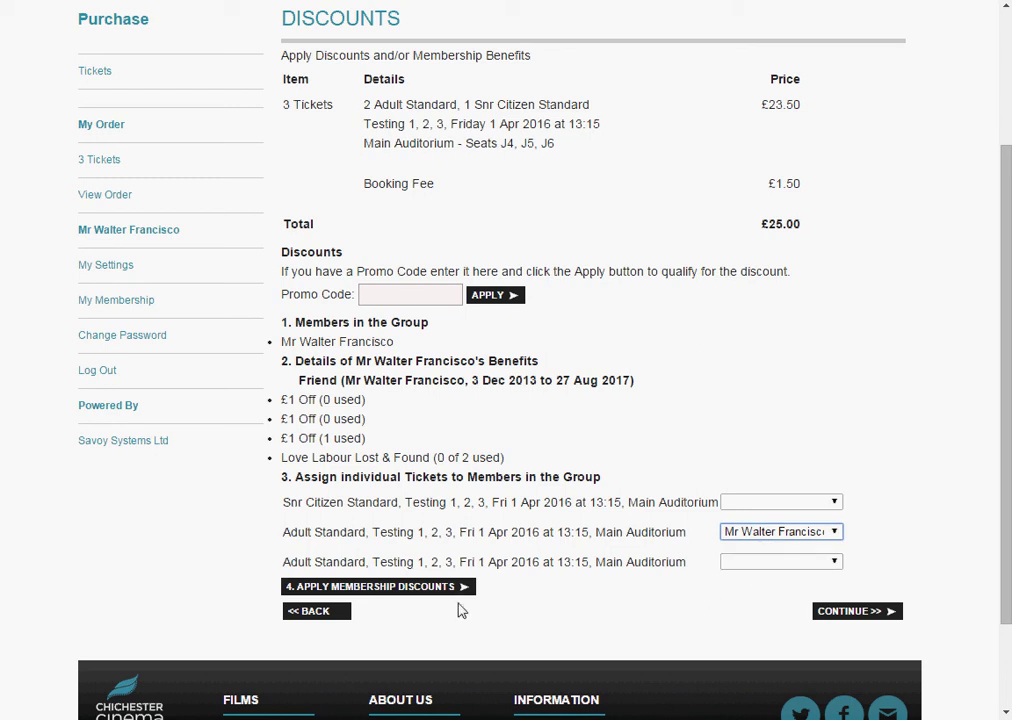
left_click(393, 588)
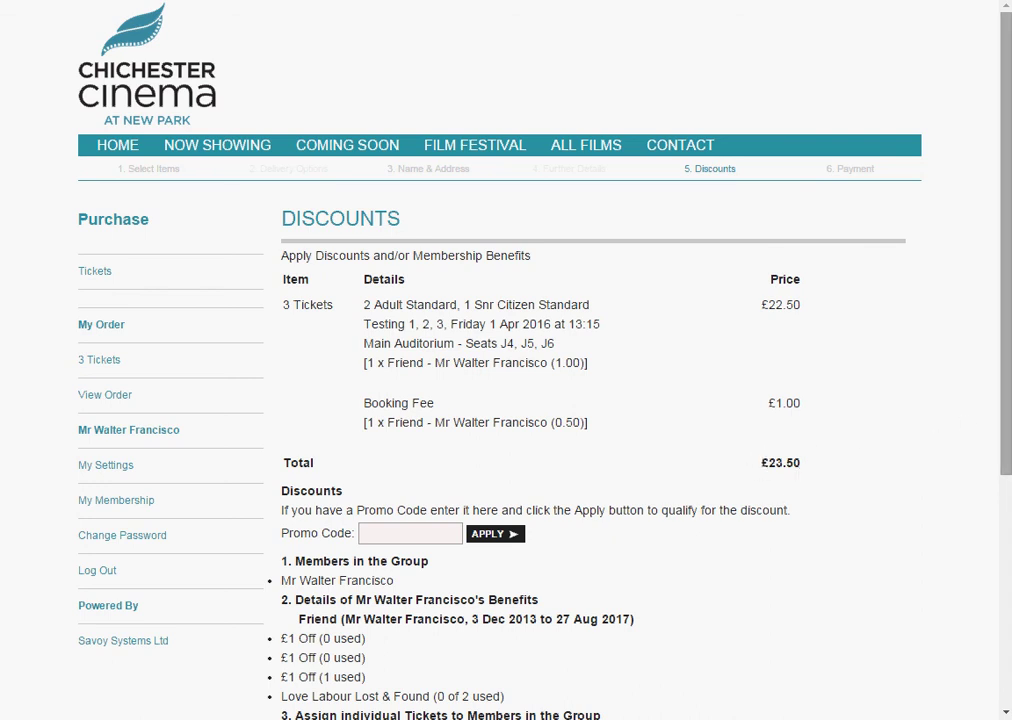
scroll(985, 598, "down", 4)
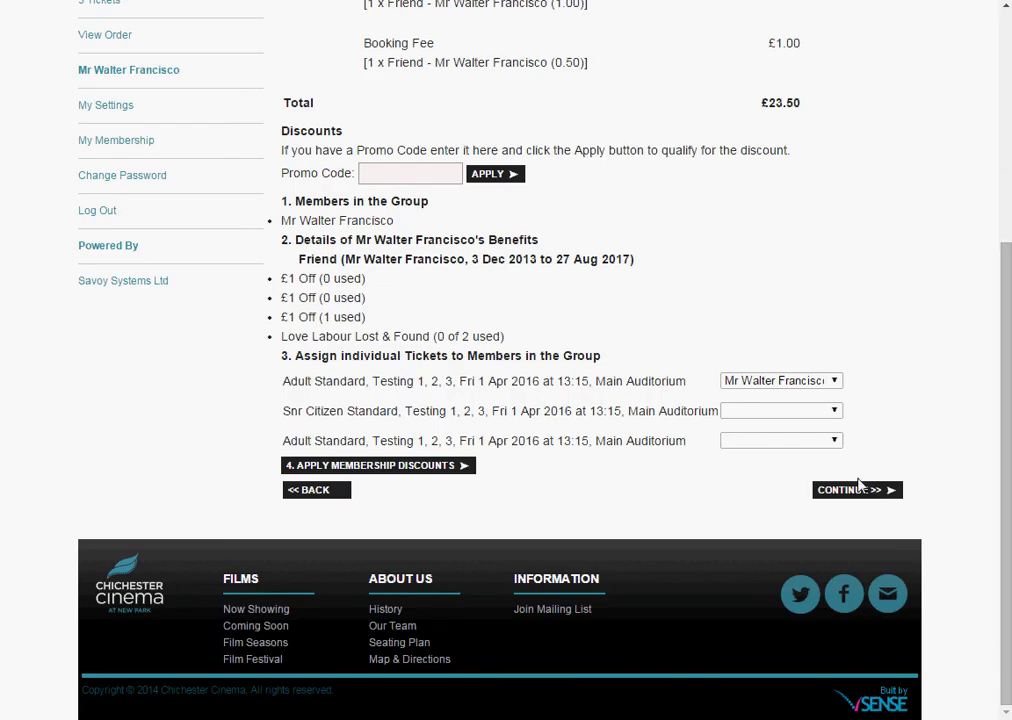
- Go on to payment and tick the box accepting tickets cannot be refunded
left_click(858, 491)
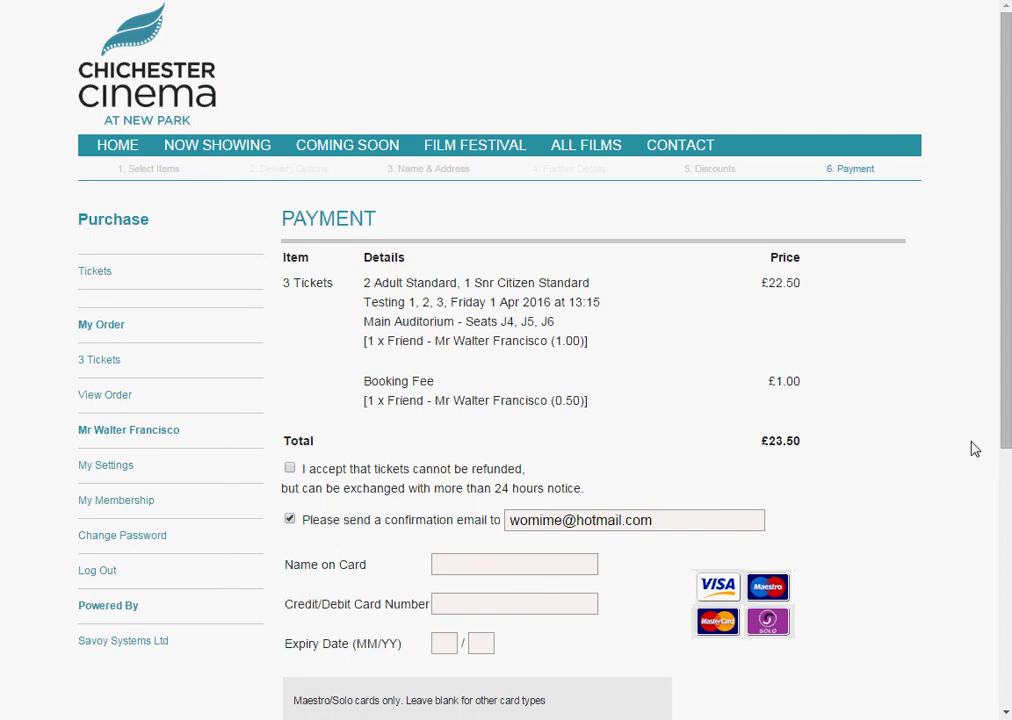
scroll(1007, 381, "down", 3)
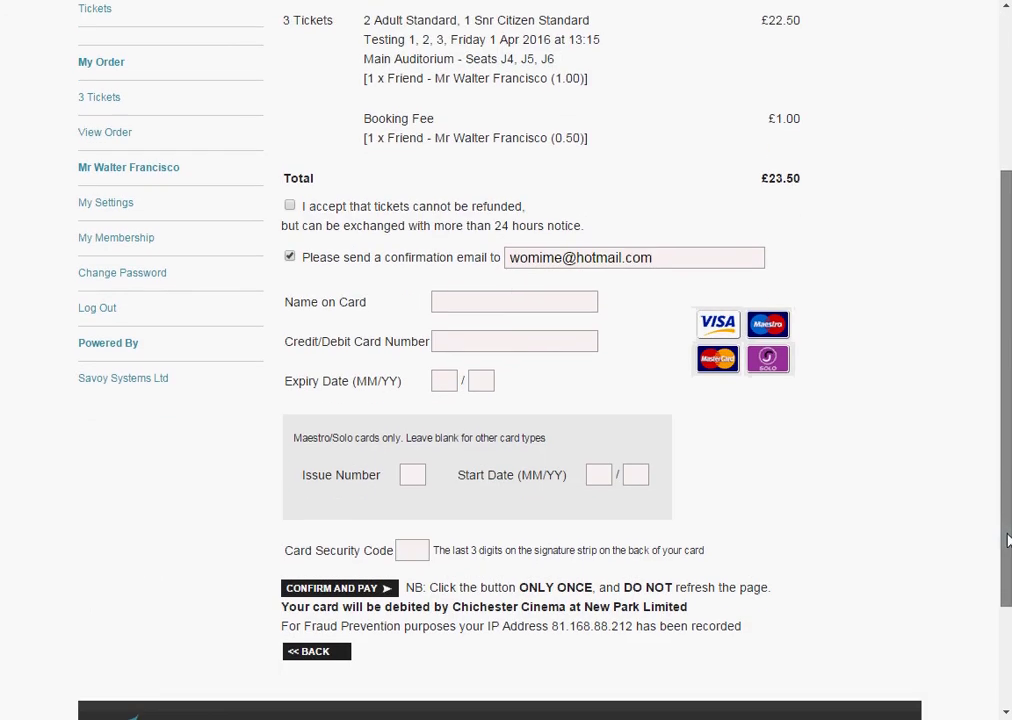
left_click(290, 207)
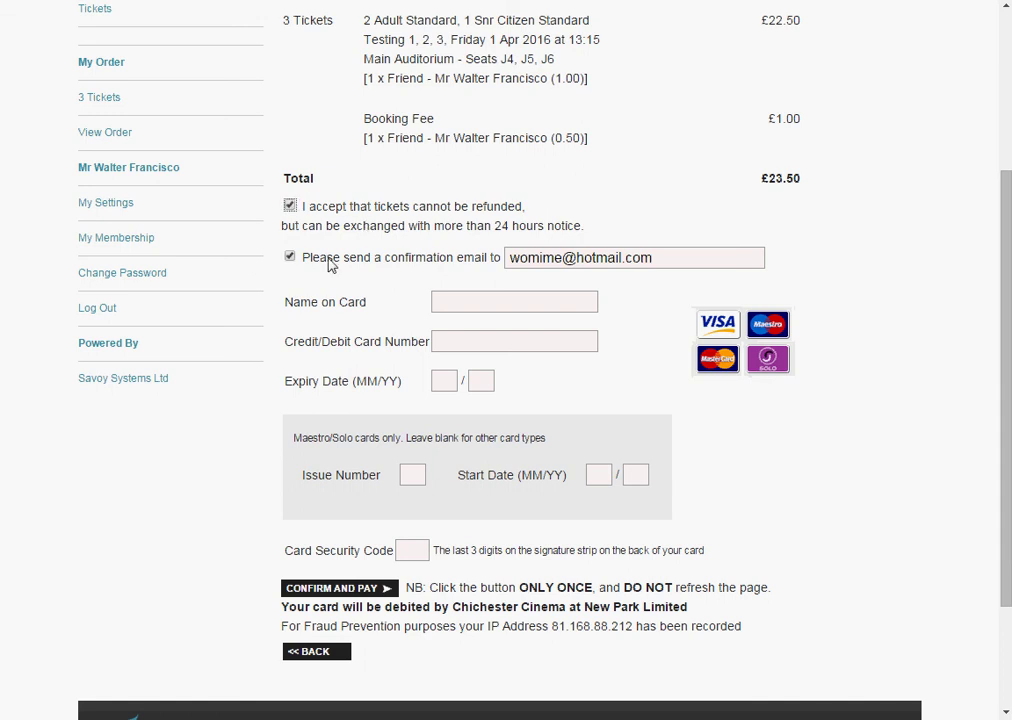
- Enter the card number, replacing the mistyped digits
left_click(448, 301)
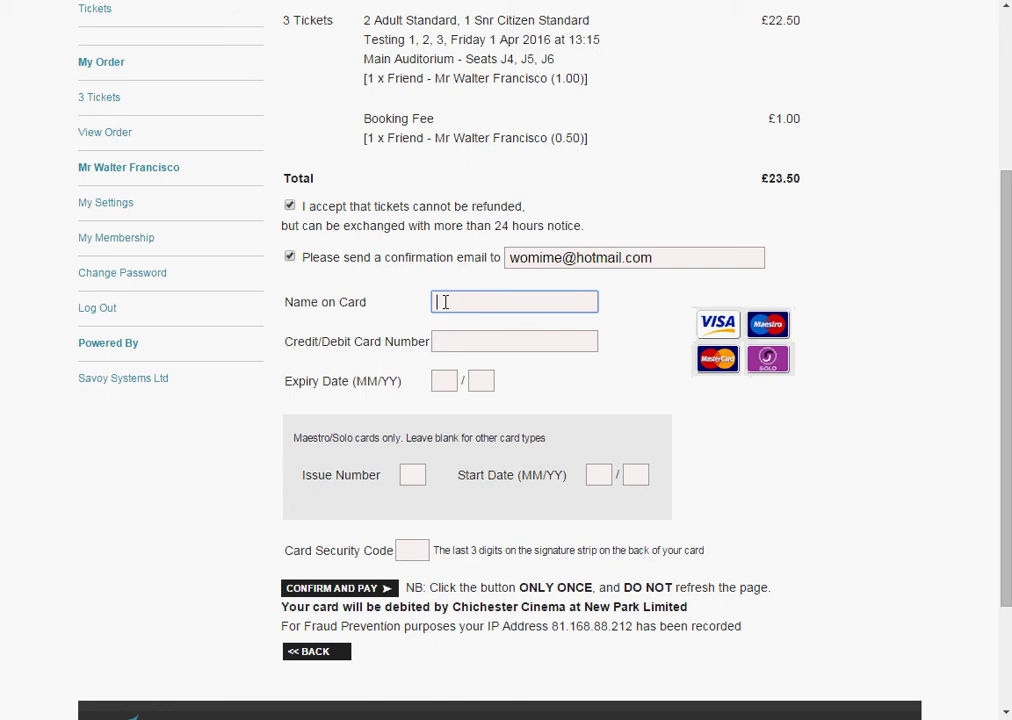
left_click(449, 345)
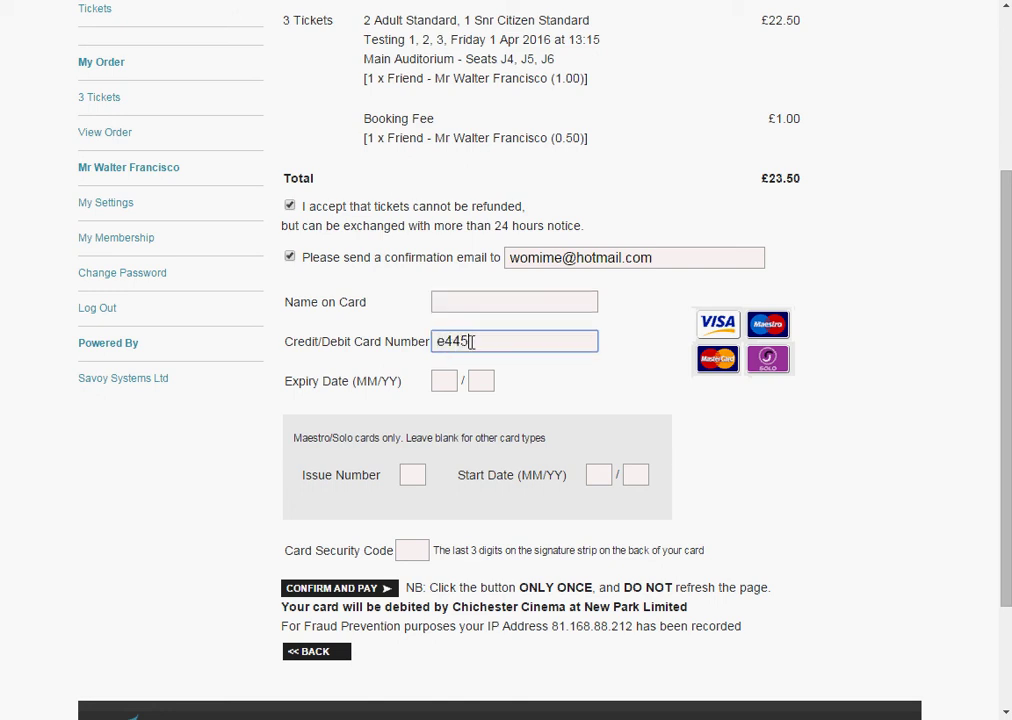
left_click_drag(470, 343, 422, 345)
left_click(450, 301)
left_click(458, 341)
- Fill in the card's expiry month and year and its security code
left_click(450, 380)
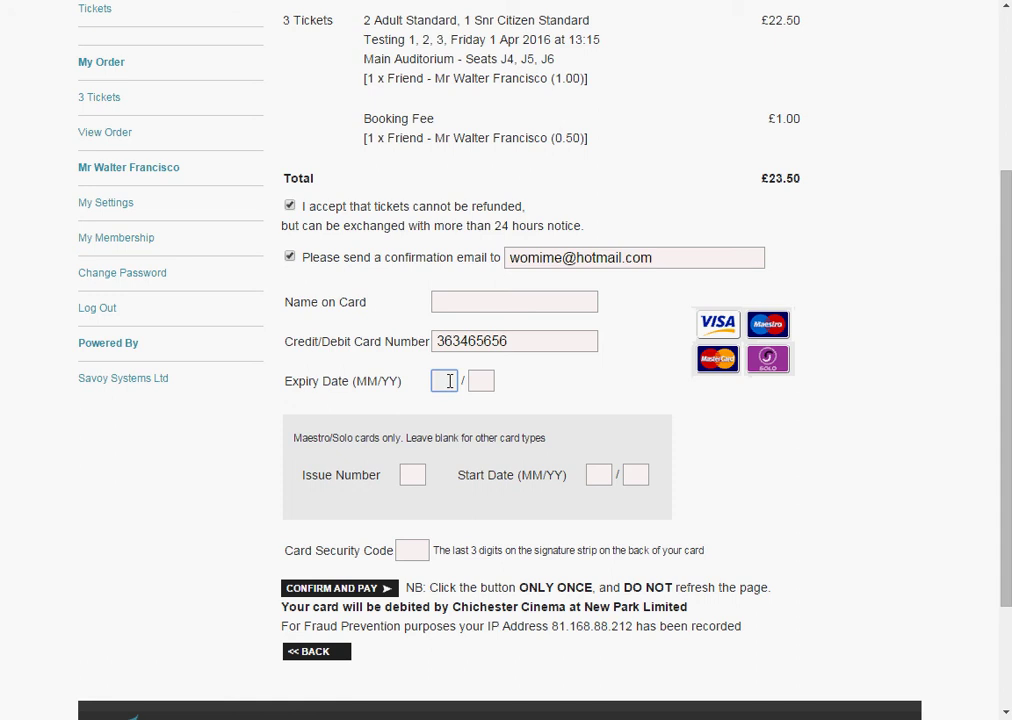
type("08")
right_click(481, 385)
left_click(481, 387)
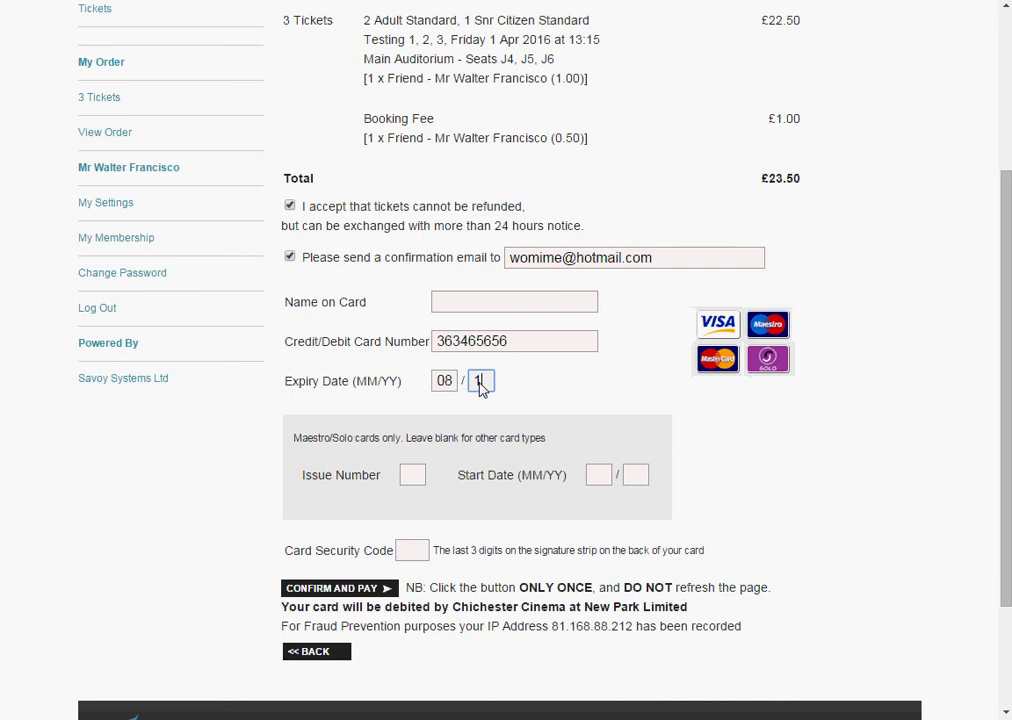
left_click(410, 550)
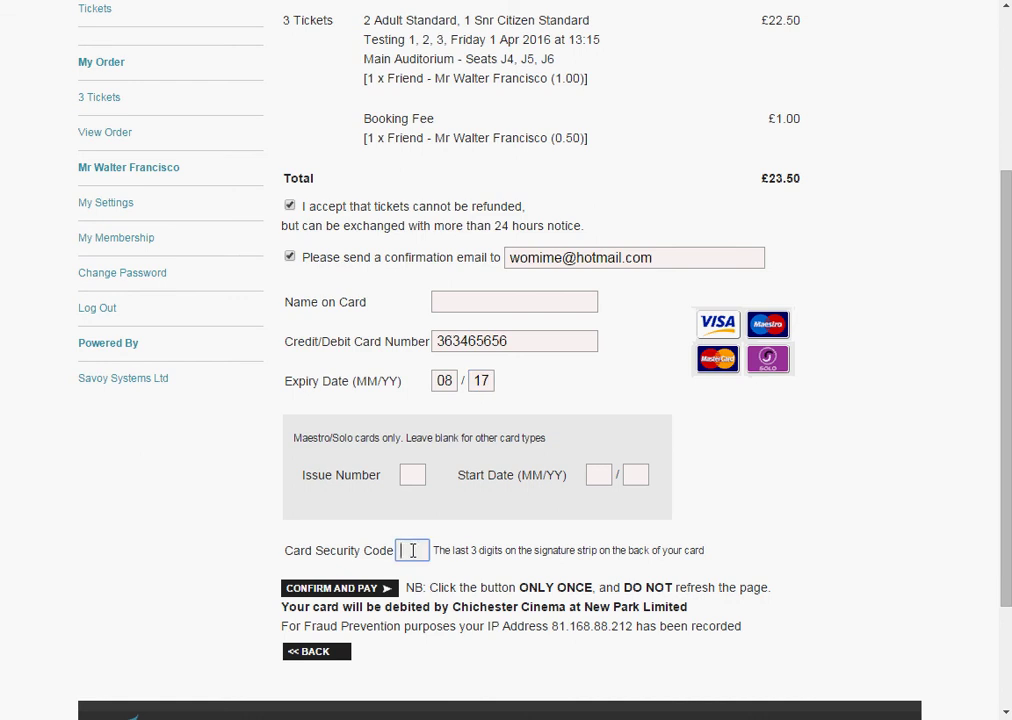
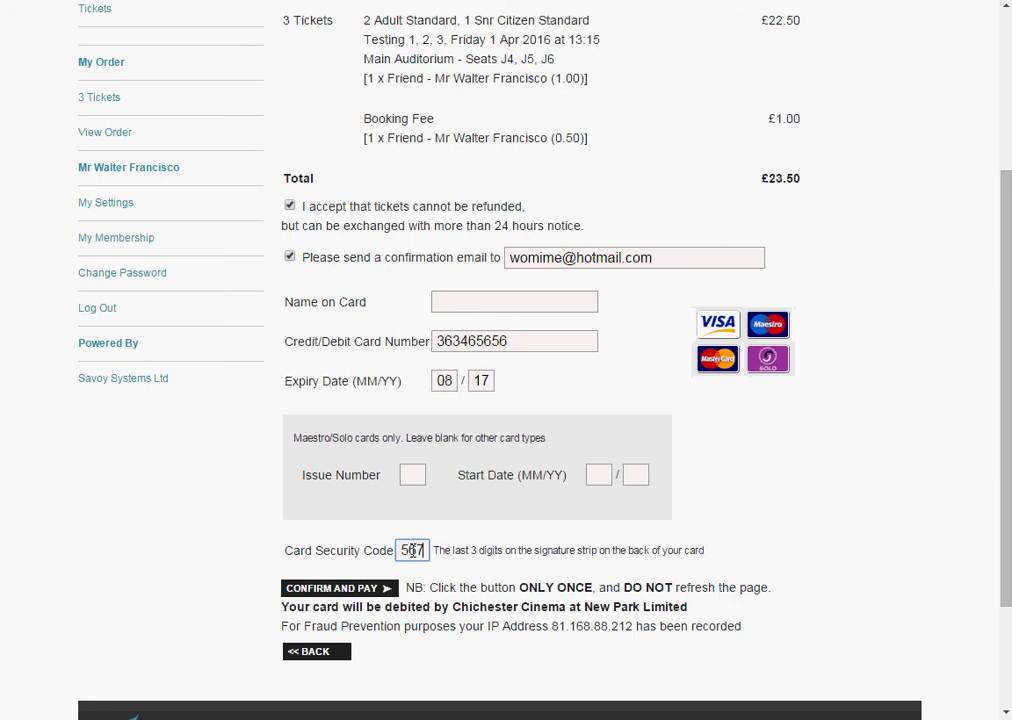